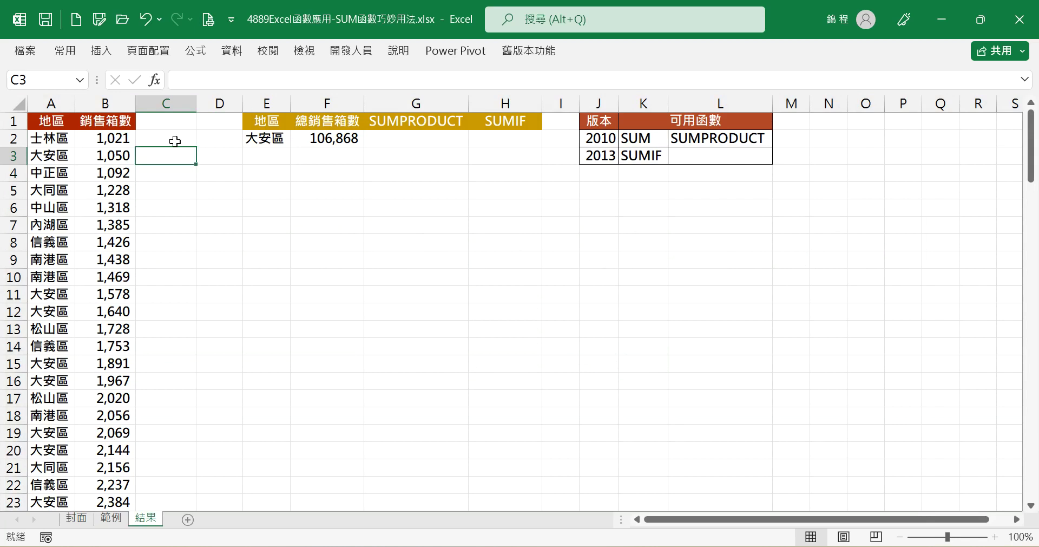
# Begin the total formula in F2 with a SUM condition on the region range, =SUM((A2:A122=.
pyautogui.click(107, 143)
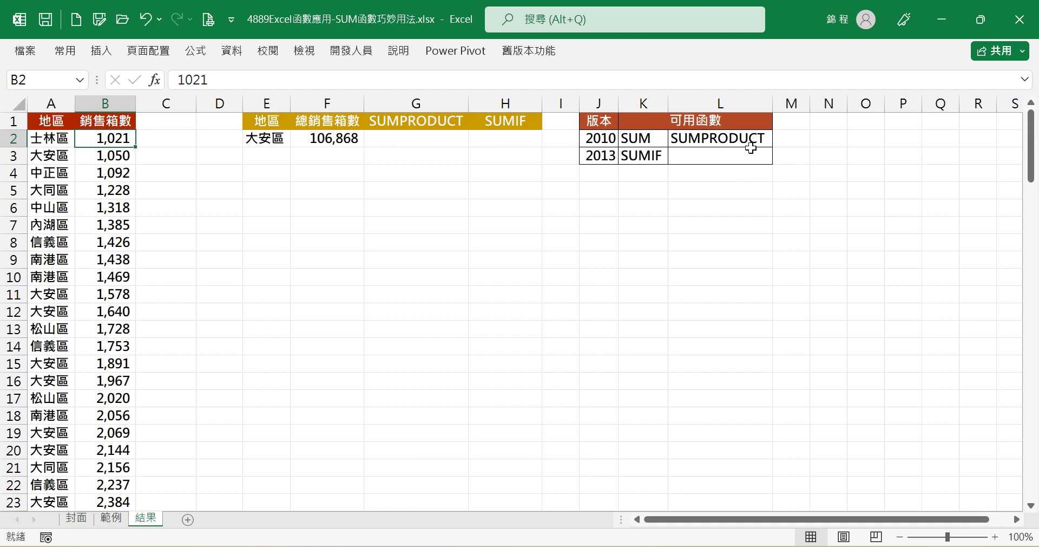
pyautogui.click(350, 139)
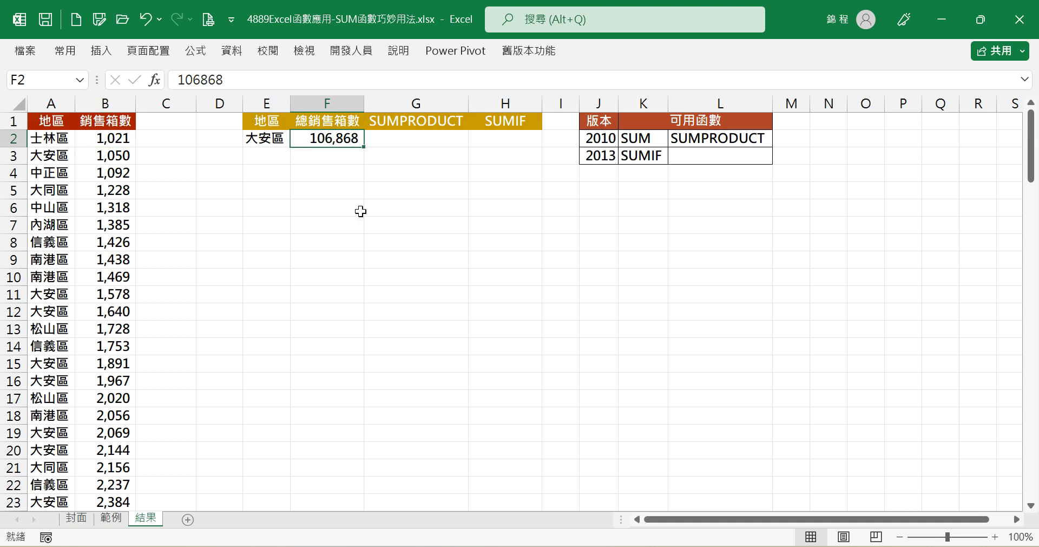
pyautogui.write('=')
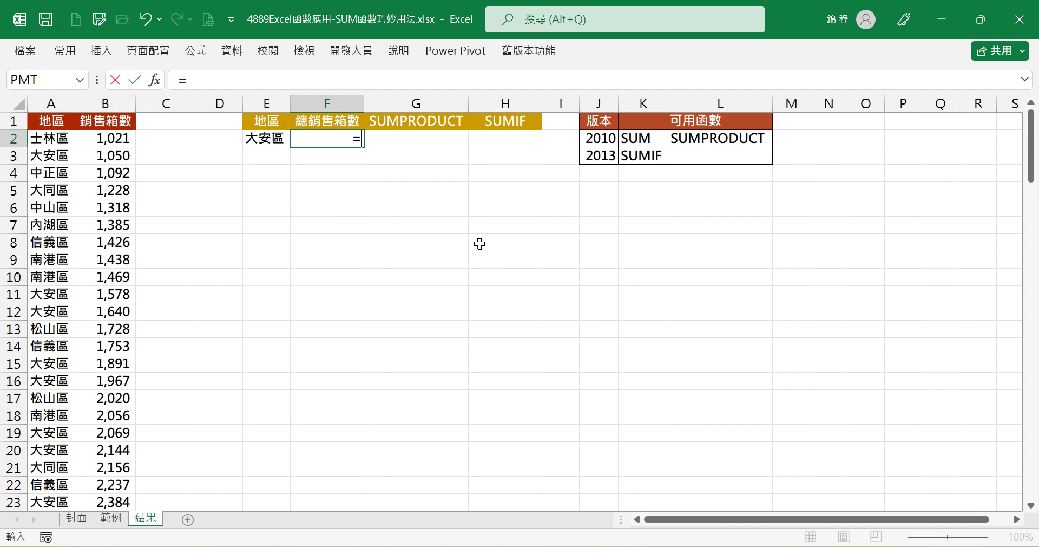
pyautogui.write('SUM')
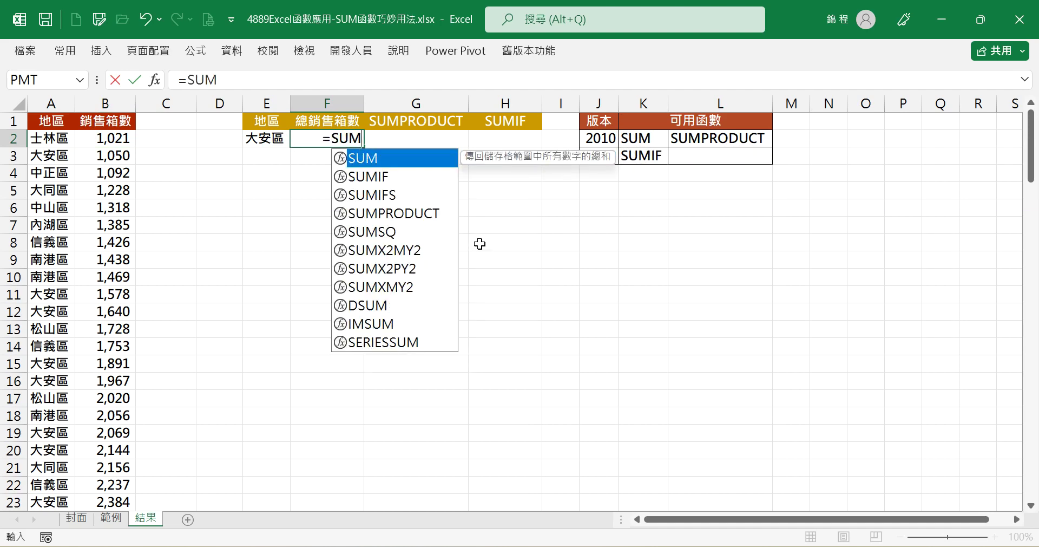
pyautogui.write('(')
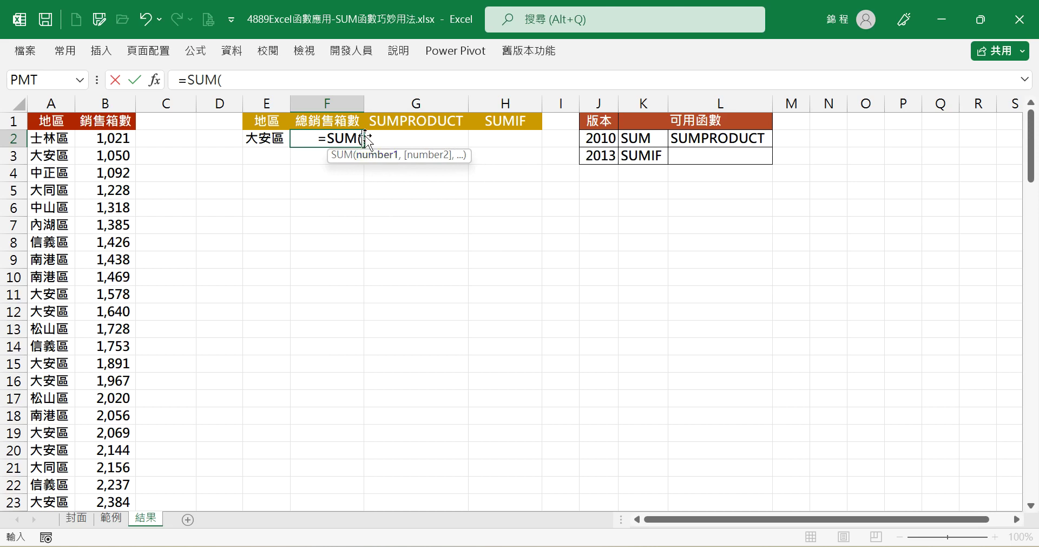
pyautogui.write('(')
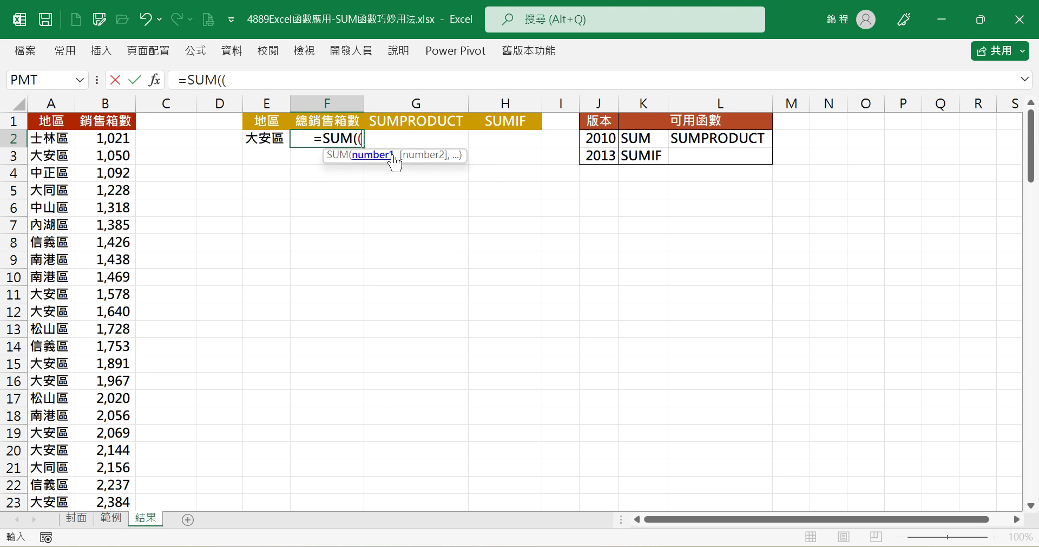
pyautogui.click(61, 135)
pyautogui.hotkey('ctrl', 'shift', 'Down')
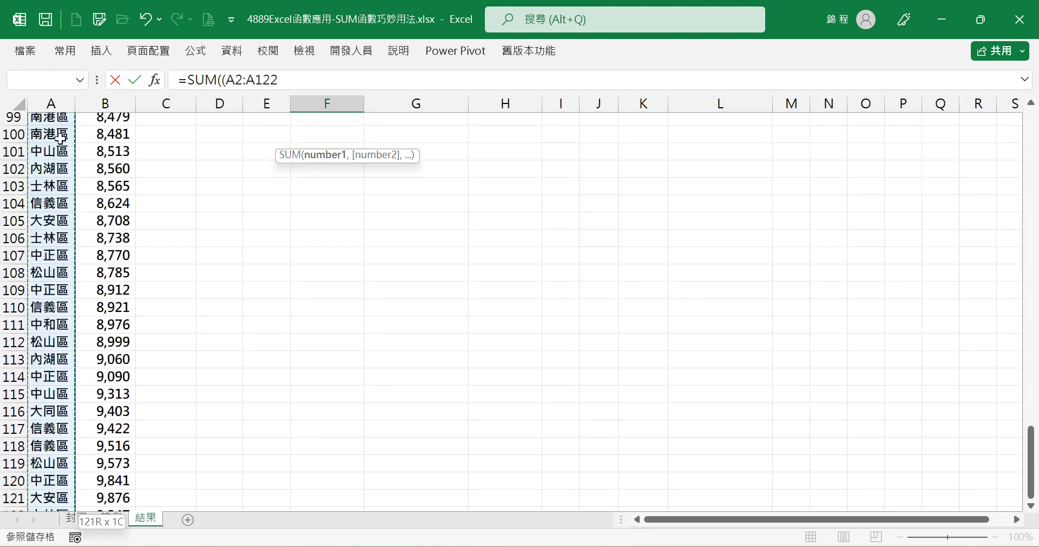
pyautogui.click(297, 81)
pyautogui.write('=')
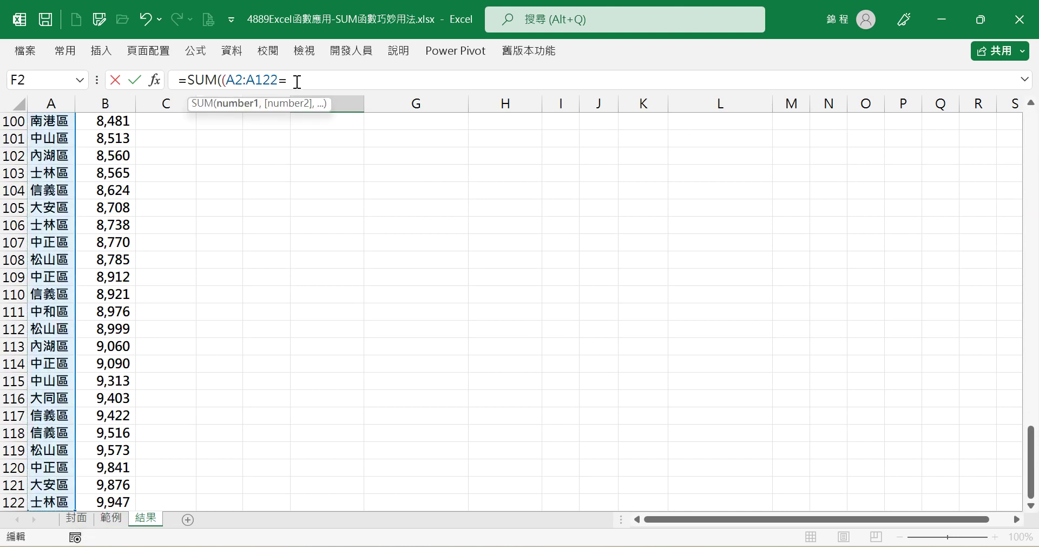
# Complete the formula's condition with the region cell E2, close its parenthesis and add the multiplication operator, giving (A2:A122=E2)*.
pyautogui.press('Home')
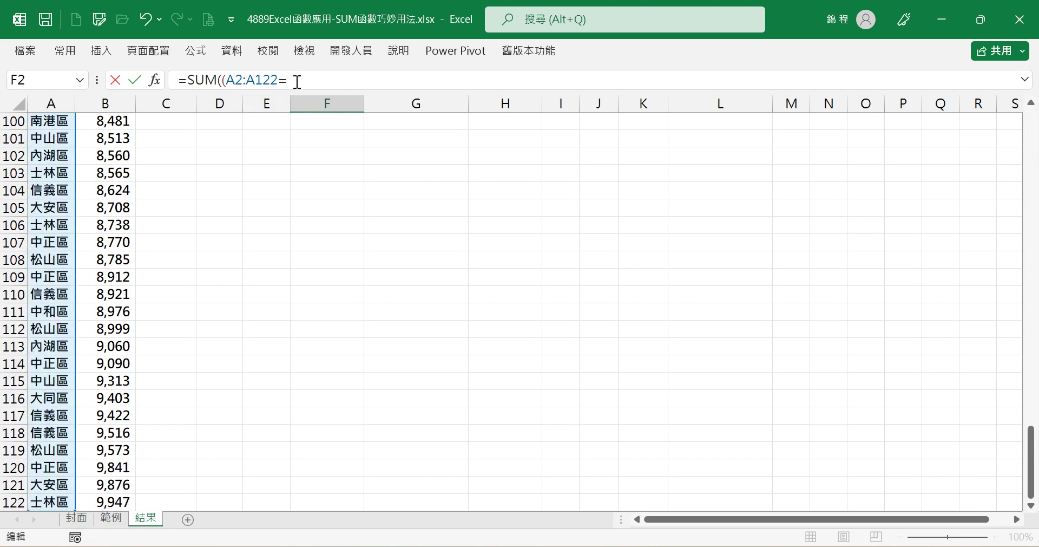
pyautogui.moveTo(1035, 449); pyautogui.dragTo(1034, 138)
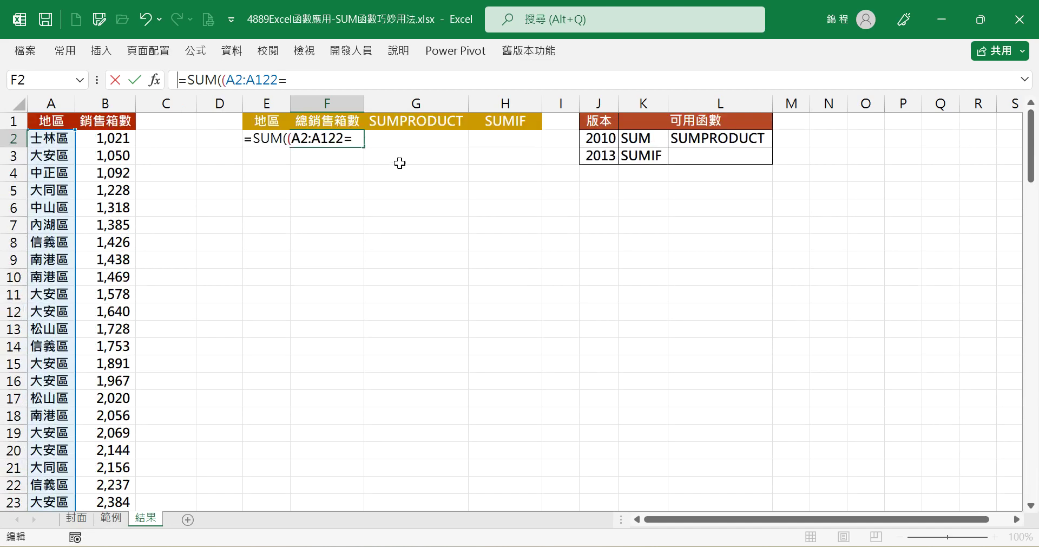
pyautogui.write('E2')
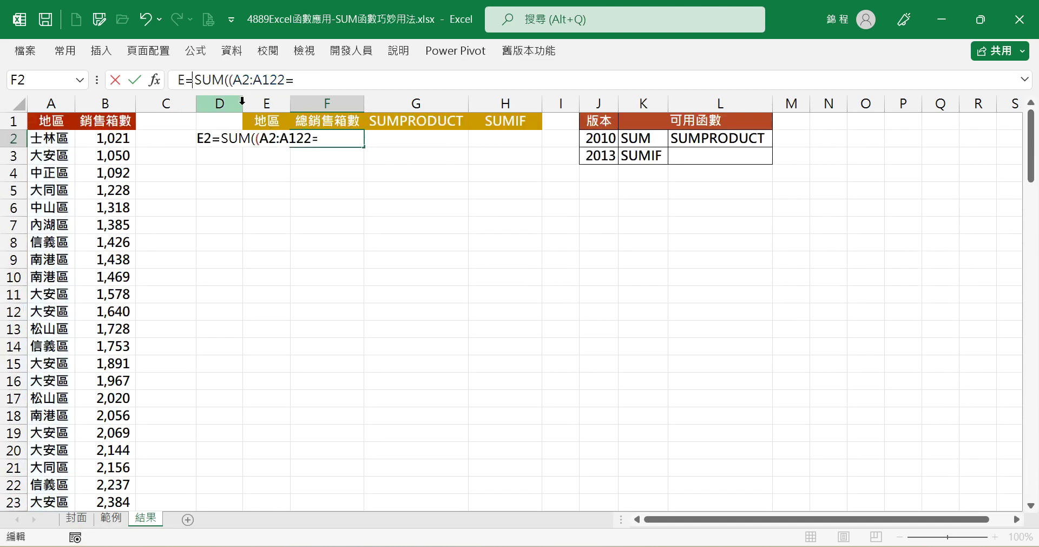
pyautogui.press('BackSpace')
pyautogui.press('BackSpace')
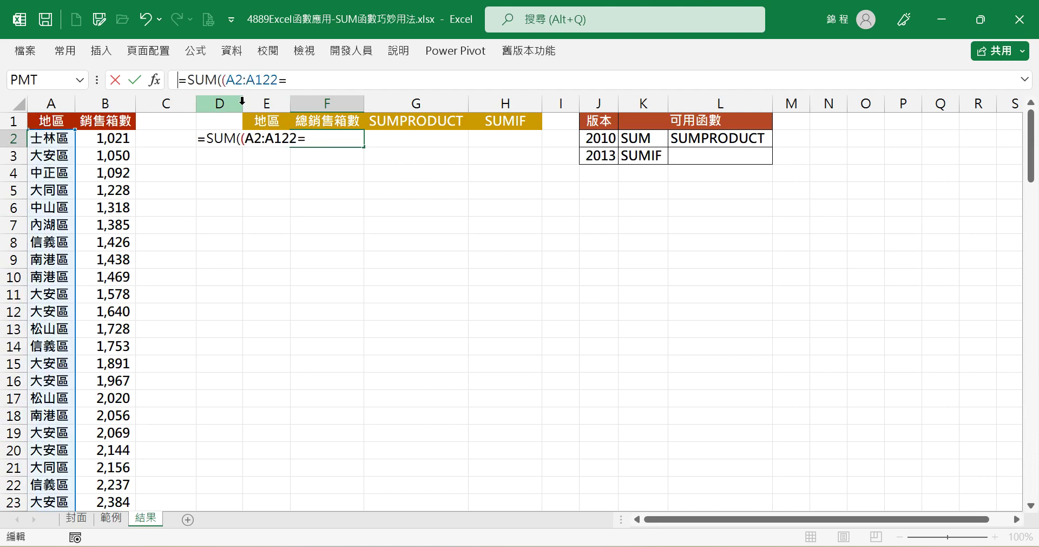
pyautogui.write('E2)*')
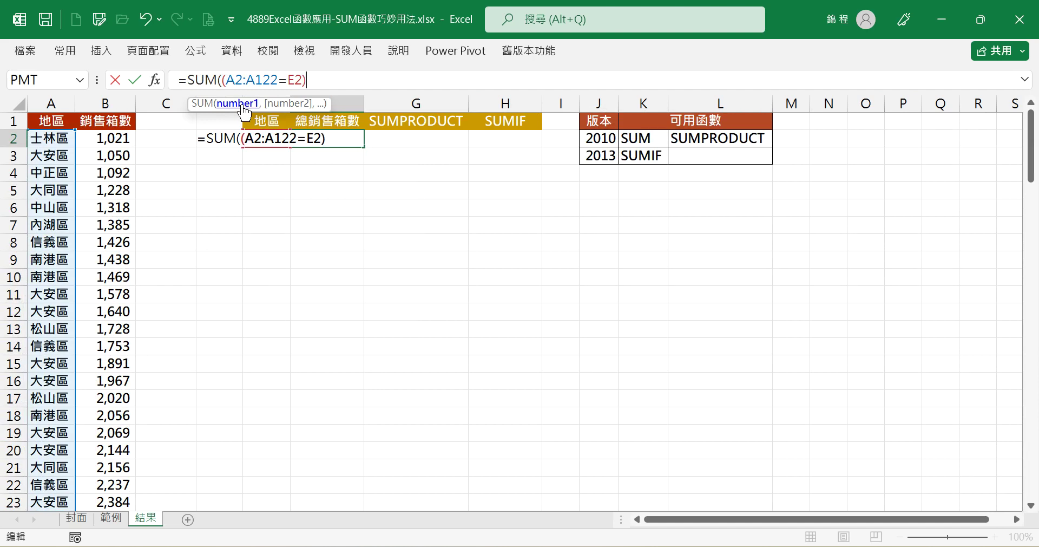
# Multiply the condition by the sales range B2:B122 and commit the F2 formula =SUM((A2:A122=E2)*B2:B122).
pyautogui.click(112, 139)
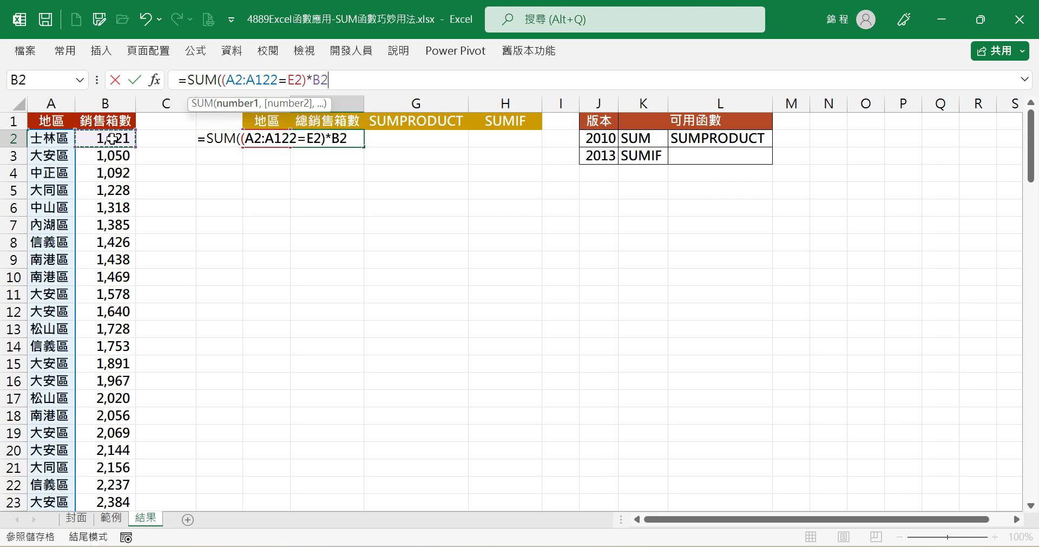
pyautogui.hotkey('ctrl', 'shift', 'Down')
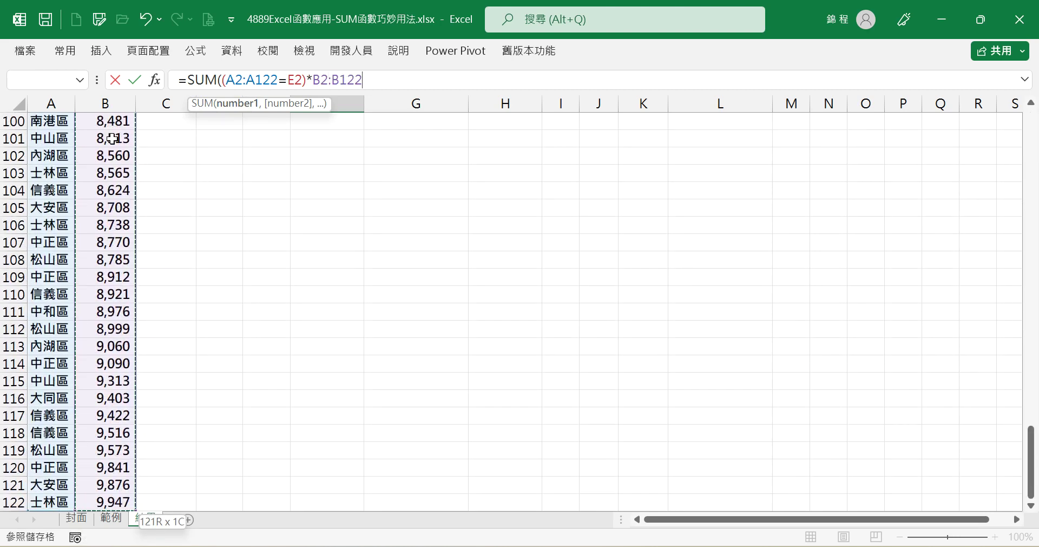
pyautogui.write(')')
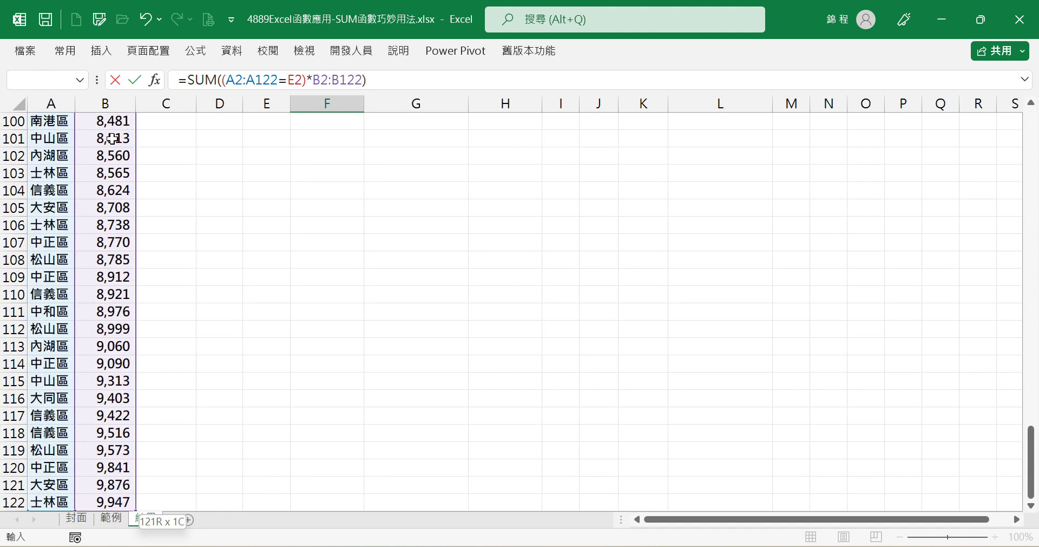
pyautogui.press('Tab')
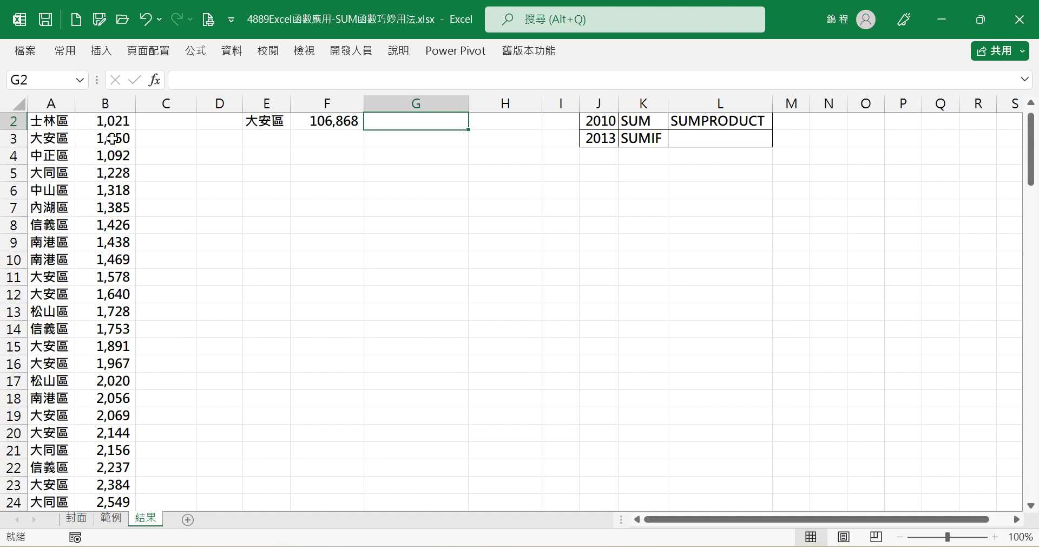
pyautogui.scroll(1, 368, 172)
pyautogui.click(336, 138)
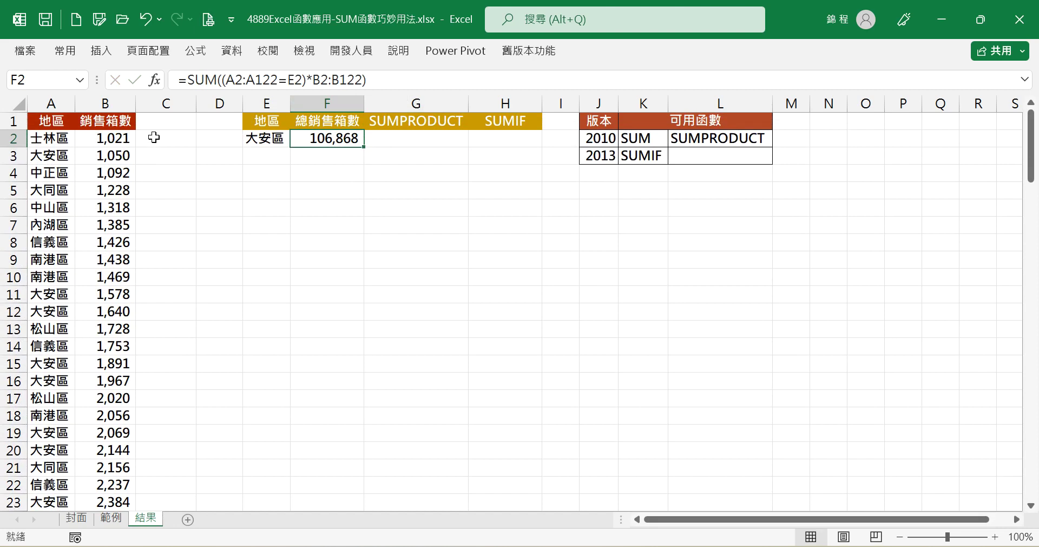
# Enter the region test =A2=$E$2 in C2 and fill it down column C for all data rows.
pyautogui.click(155, 138)
pyautogui.write('=')
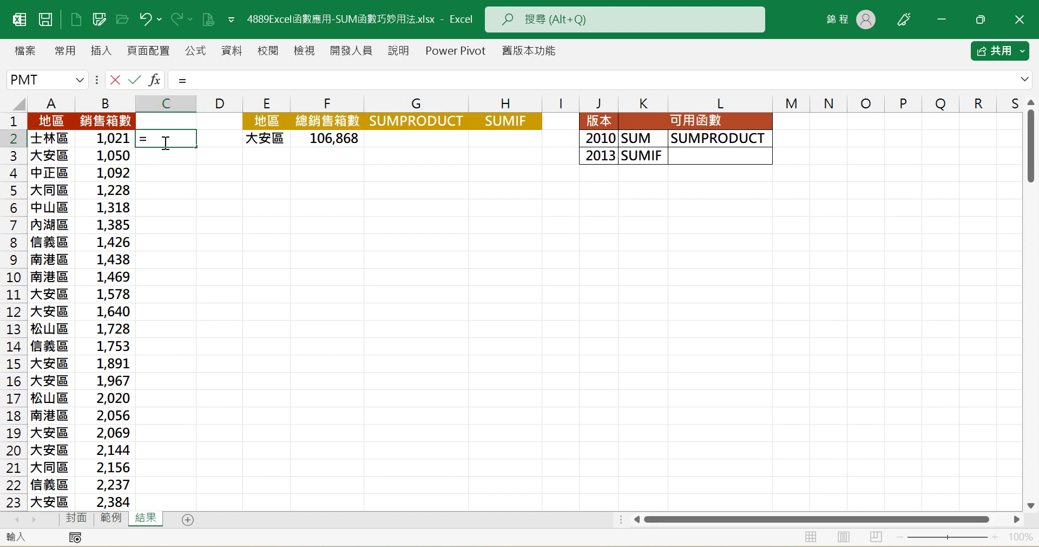
pyautogui.click(59, 138)
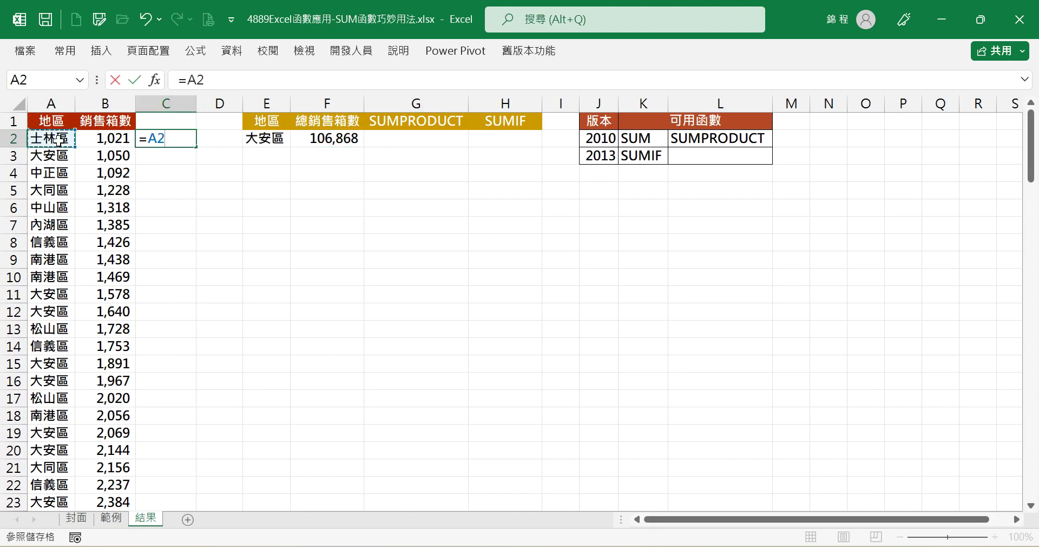
pyautogui.write('=')
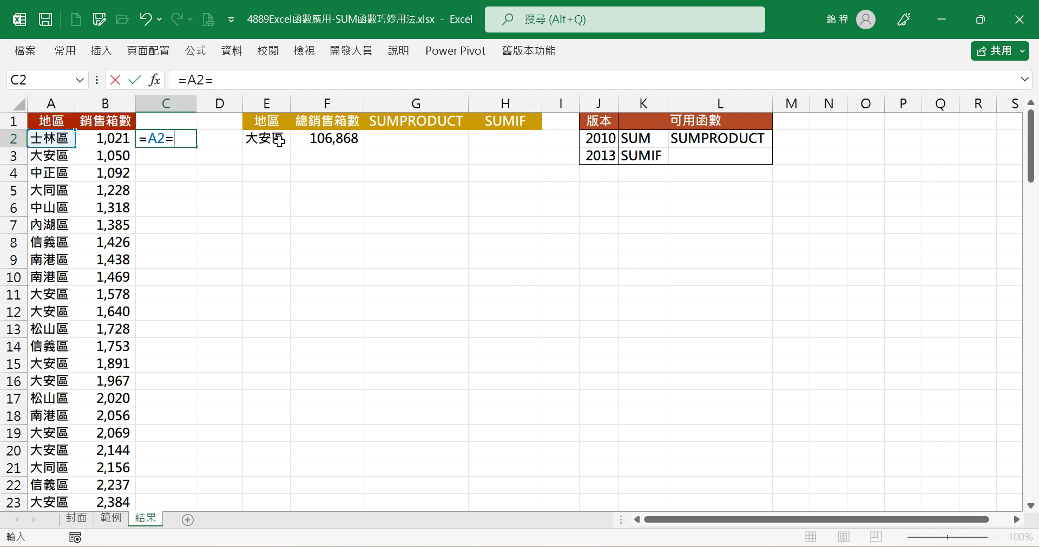
pyautogui.click(277, 138)
pyautogui.press('F4')
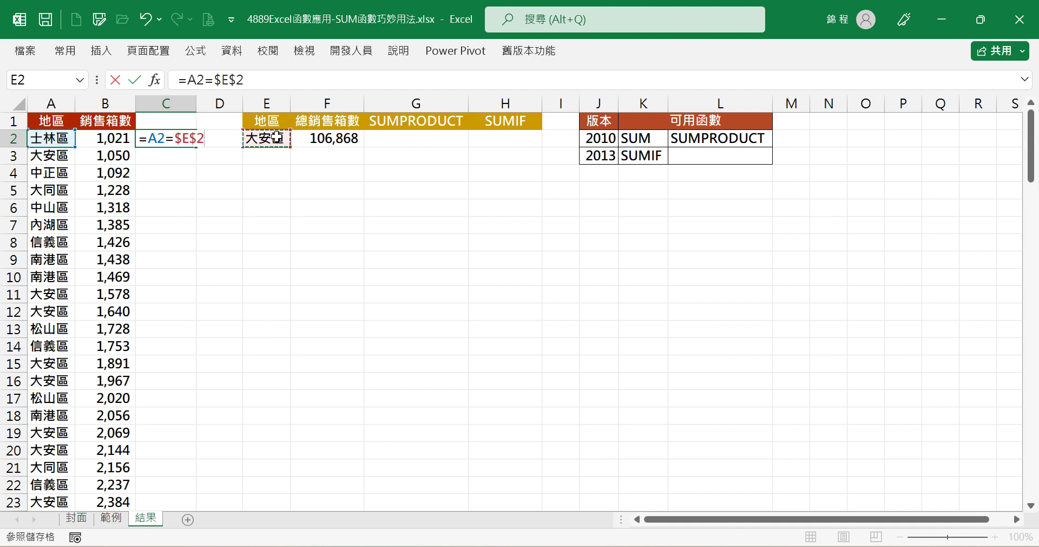
pyautogui.press('Tab')
pyautogui.press('Left')
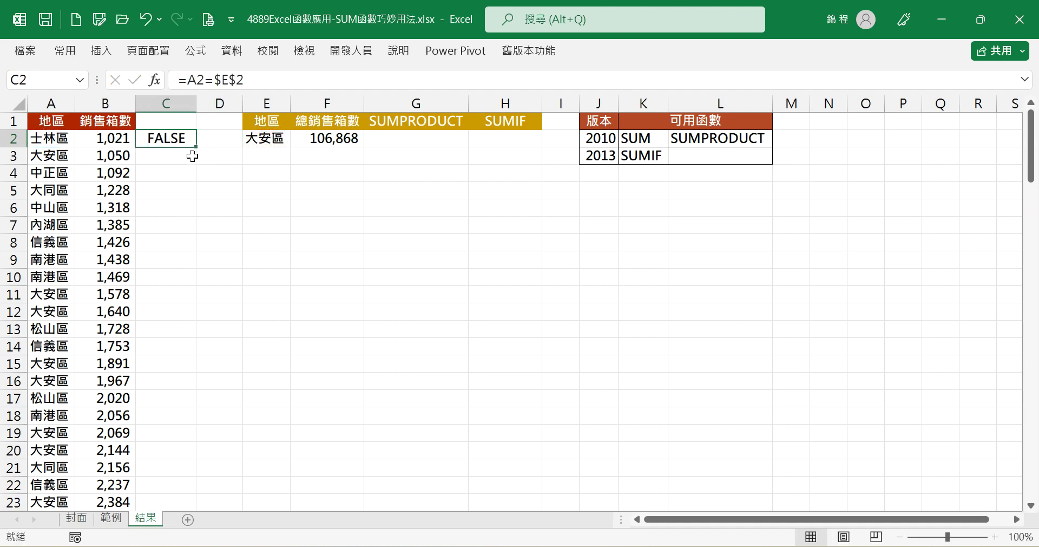
pyautogui.doubleClick(195, 148)
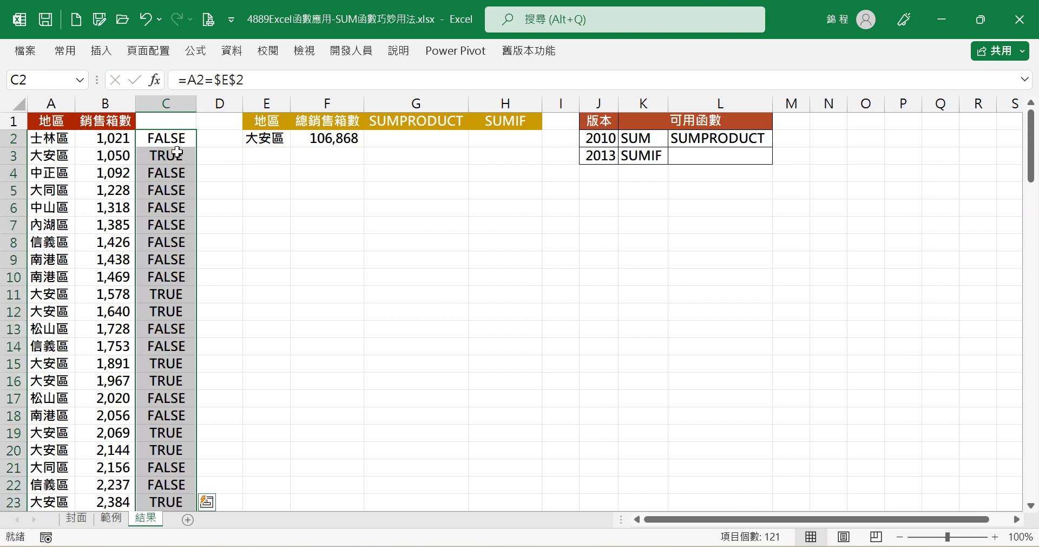
pyautogui.click(174, 156)
pyautogui.click(174, 156)
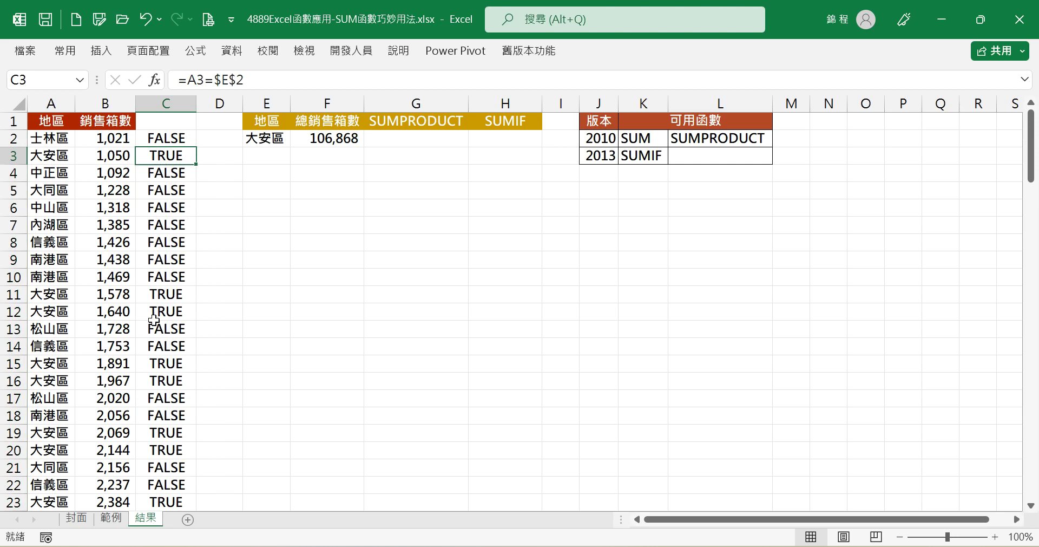
# Extend the C2 formula to =(A2=$E$2)*B2 and fill it down column C for all data rows.
pyautogui.click(168, 142)
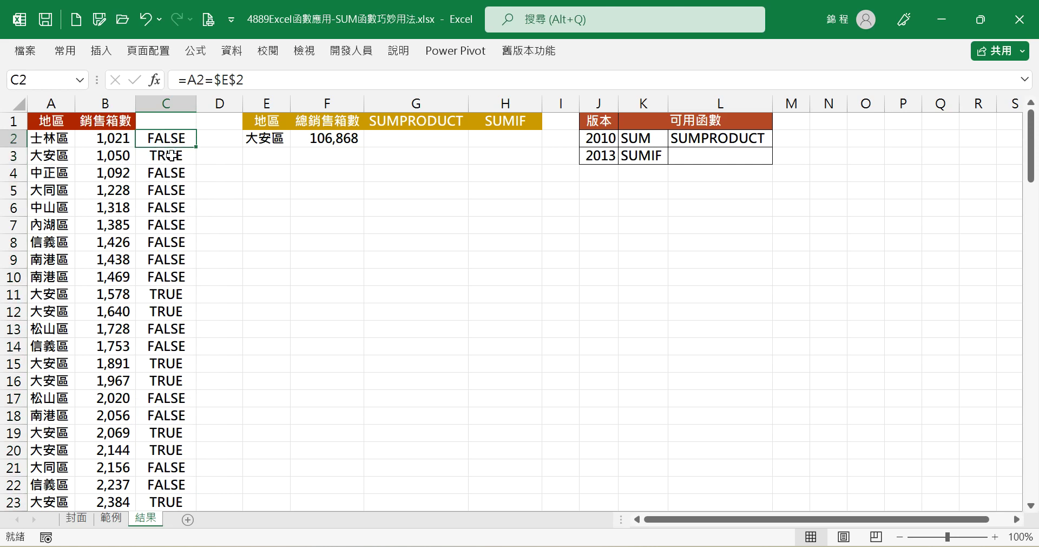
pyautogui.click(172, 156)
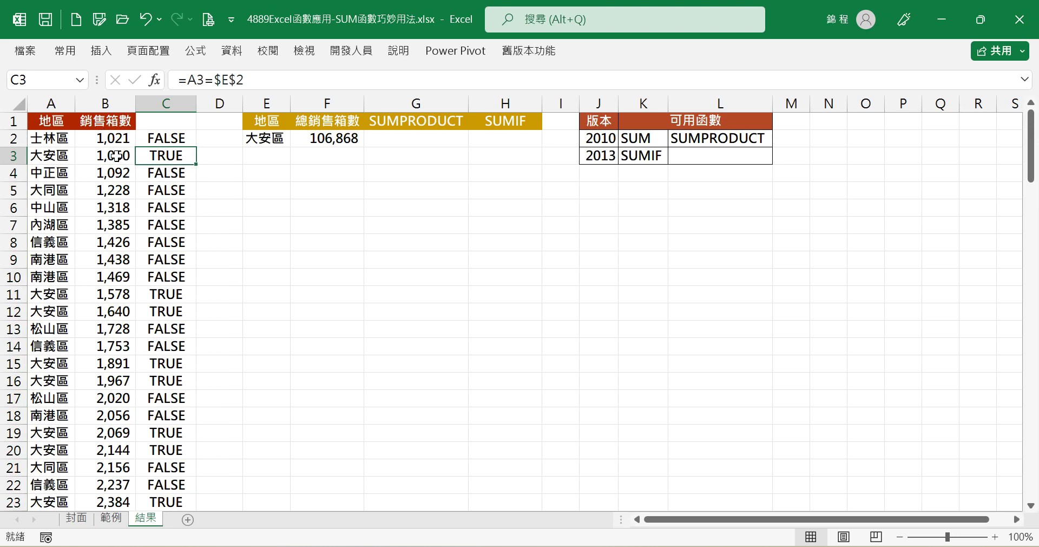
pyautogui.click(173, 142)
pyautogui.click(306, 77)
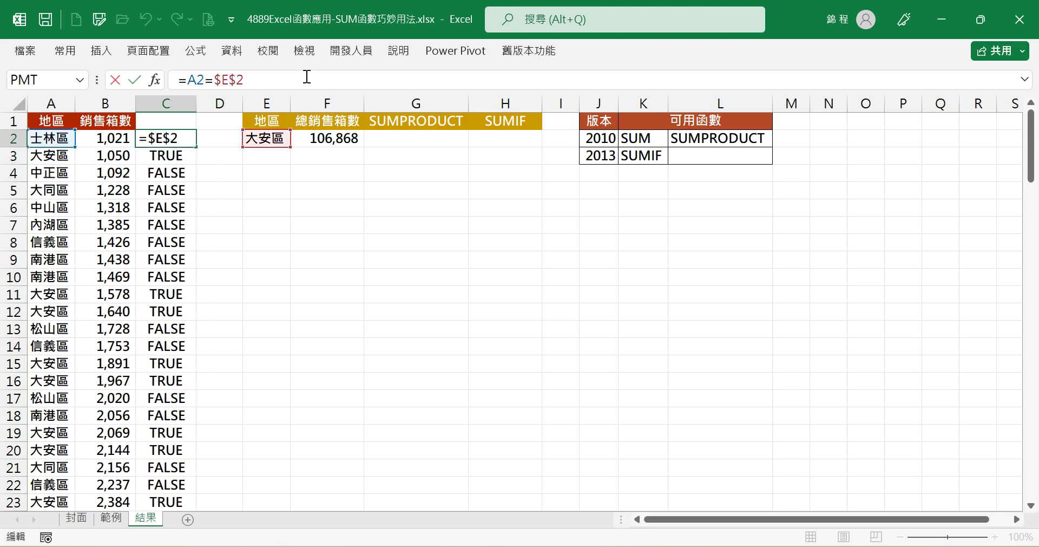
pyautogui.click(114, 139)
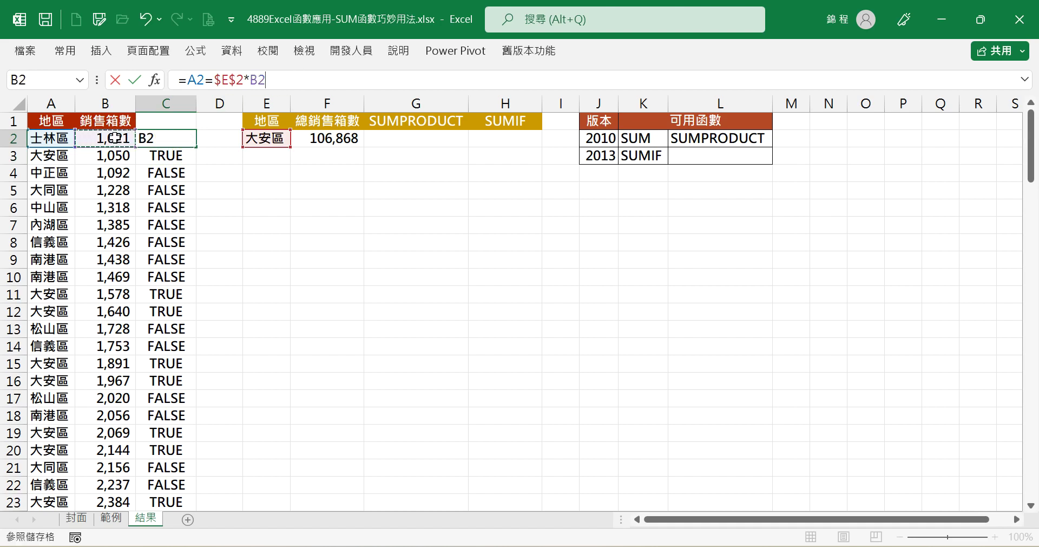
pyautogui.click(190, 80)
pyautogui.write('(')
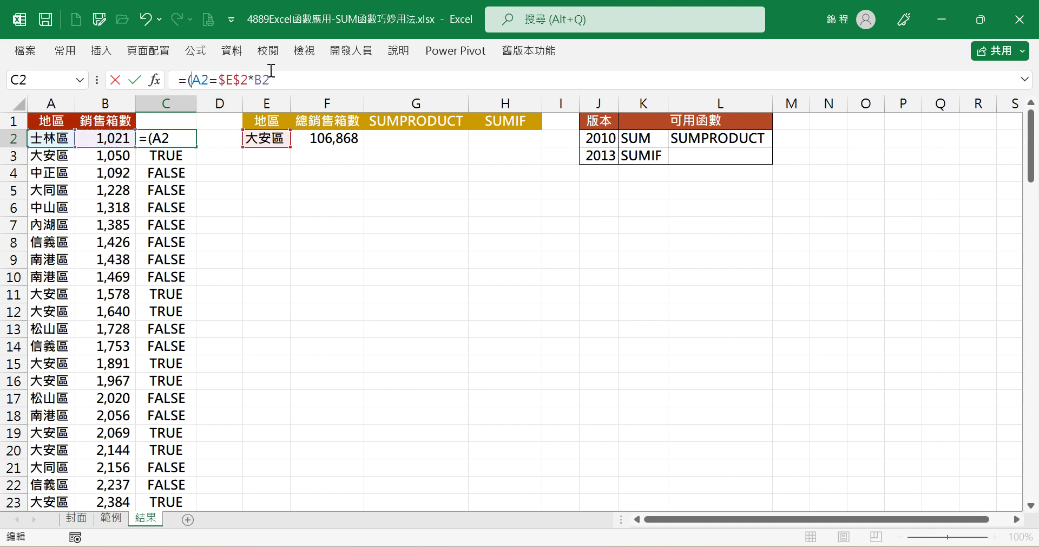
pyautogui.click(248, 81)
pyautogui.write(')')
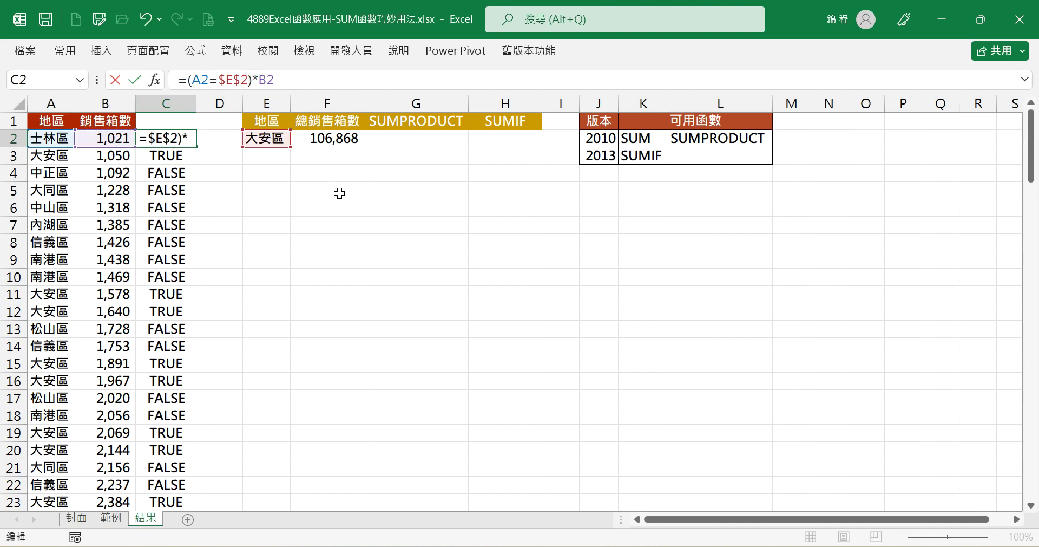
pyautogui.press('Tab')
pyautogui.hotkey('shift', 'Tab')
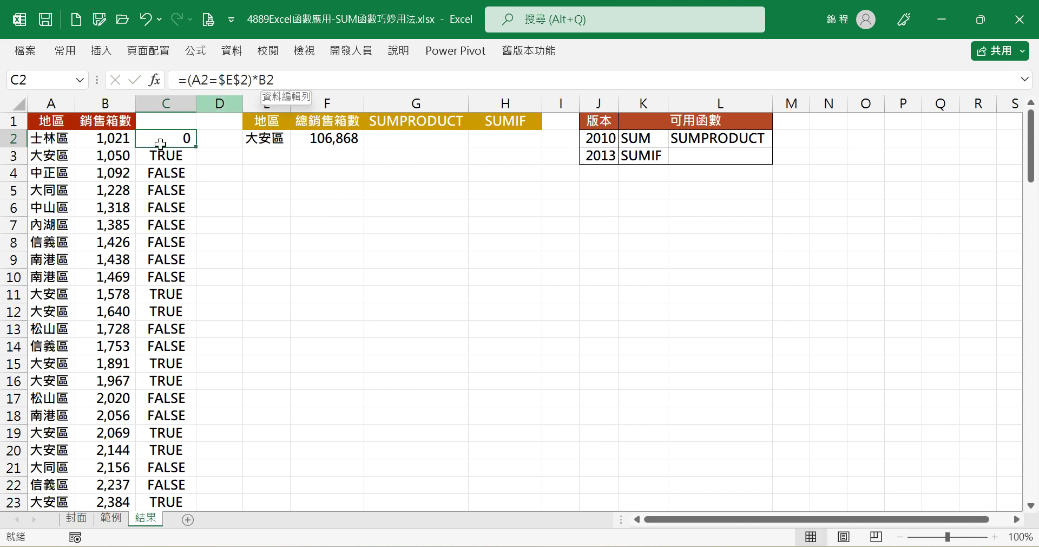
pyautogui.doubleClick(196, 146)
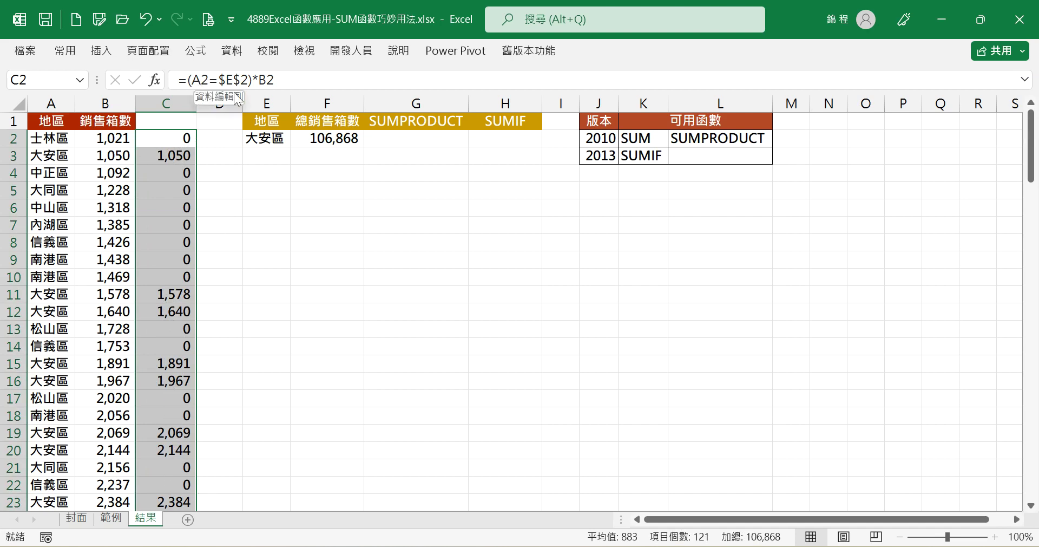
# Enter the formula =SUMPRODUCT((A2:A122=E2)*(B2:B122)) in G2 to total the boxes sold for the region in E2.
pyautogui.click(335, 136)
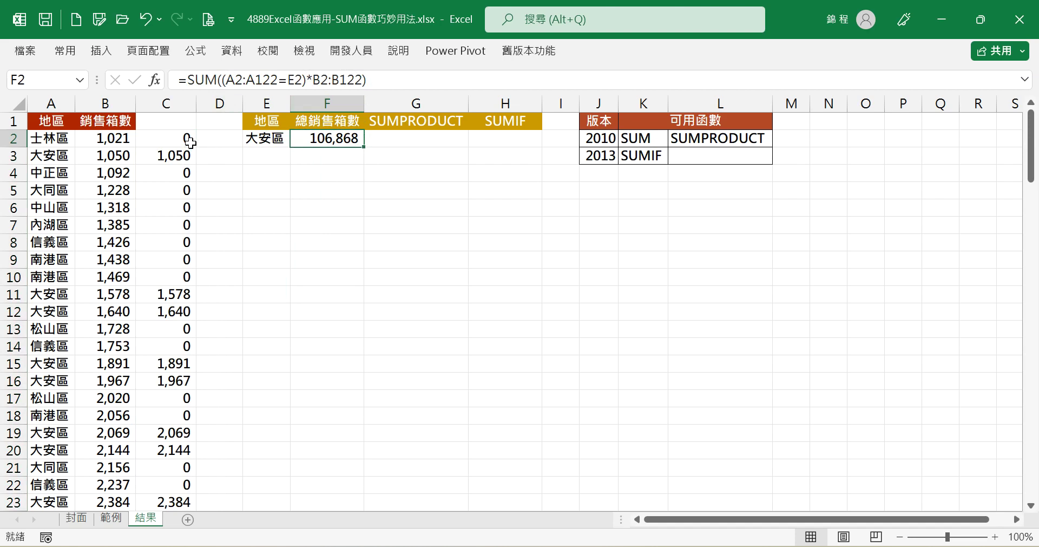
pyautogui.click(425, 140)
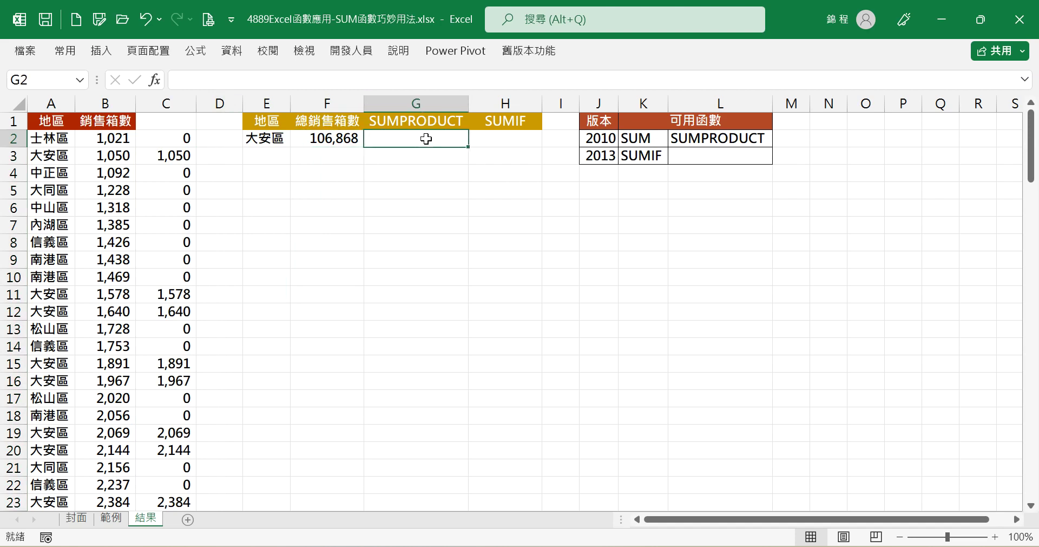
pyautogui.write('=')
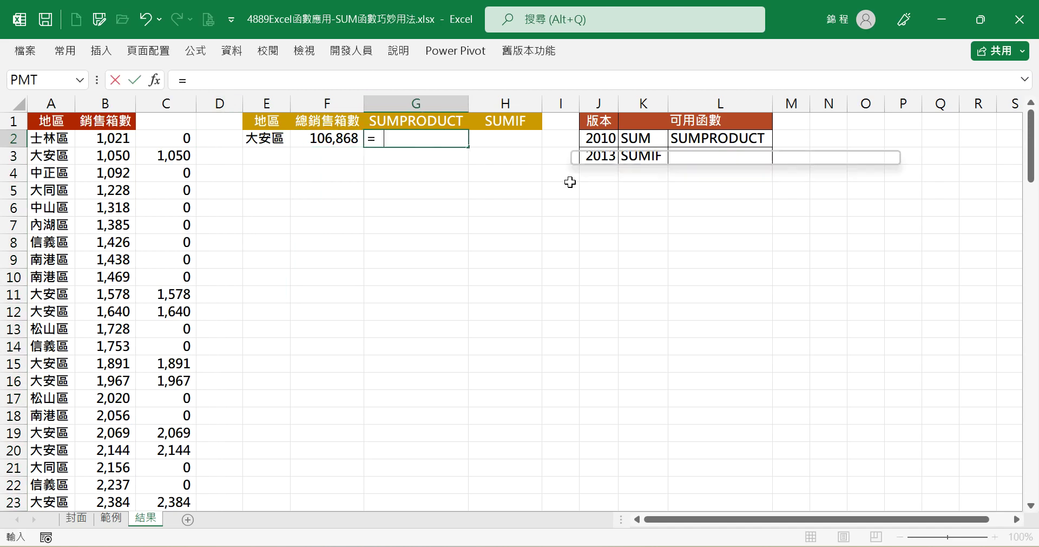
pyautogui.write('SUMPRODUC')
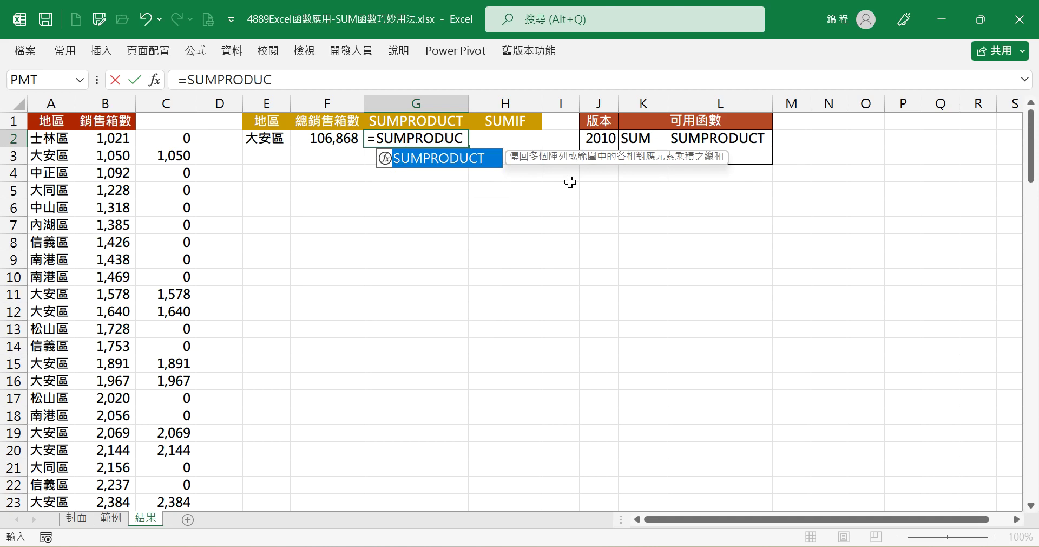
pyautogui.write('T((A2:A122=')
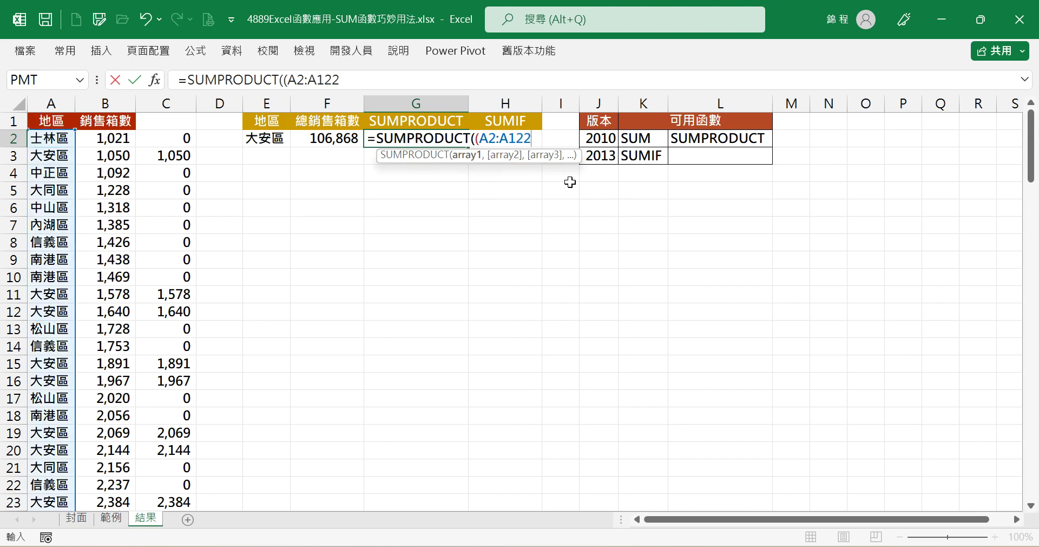
pyautogui.click(285, 138)
pyautogui.write(')')
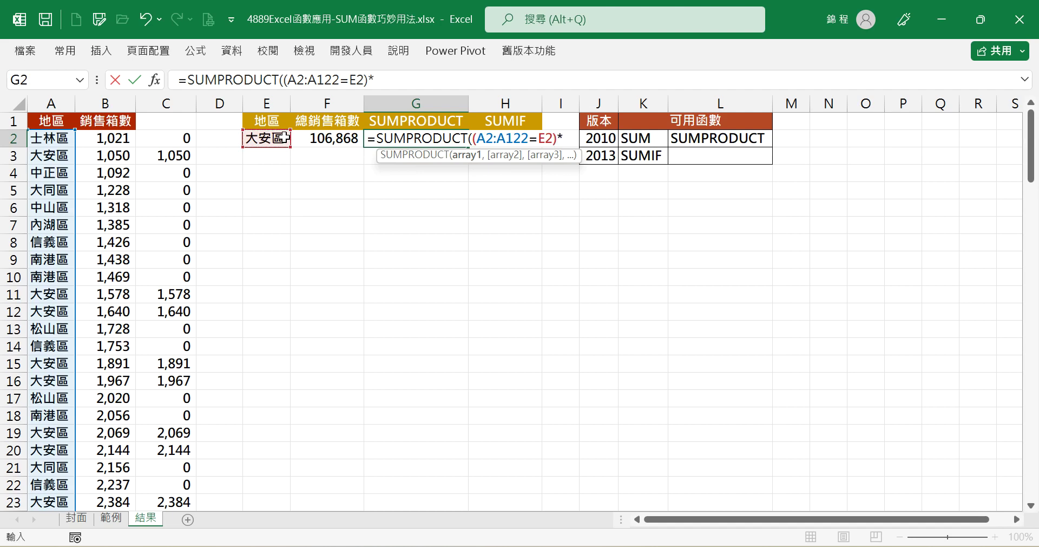
pyautogui.write('*(B2:B122')
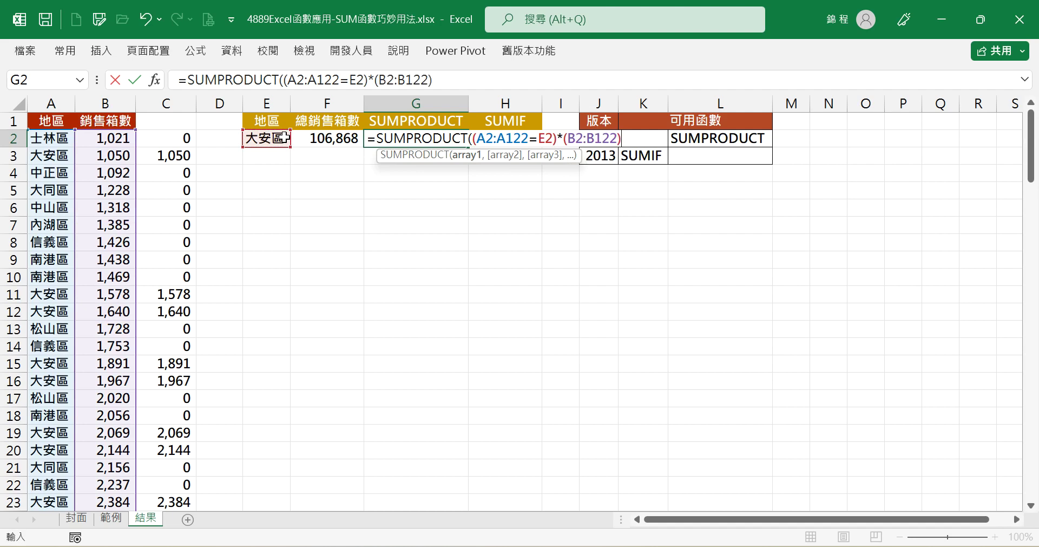
pyautogui.write(')')
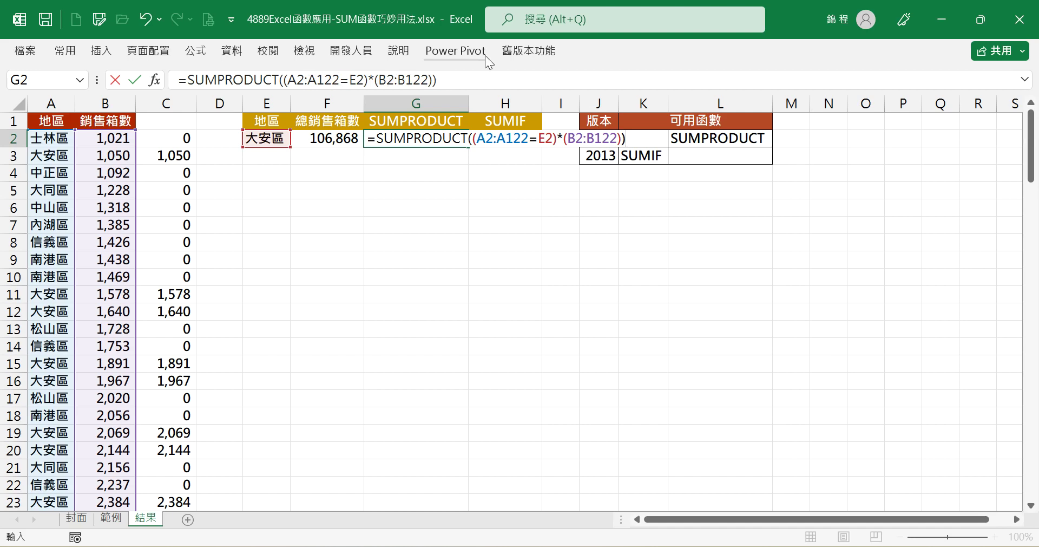
pyautogui.press('Tab')
pyautogui.press('Left')
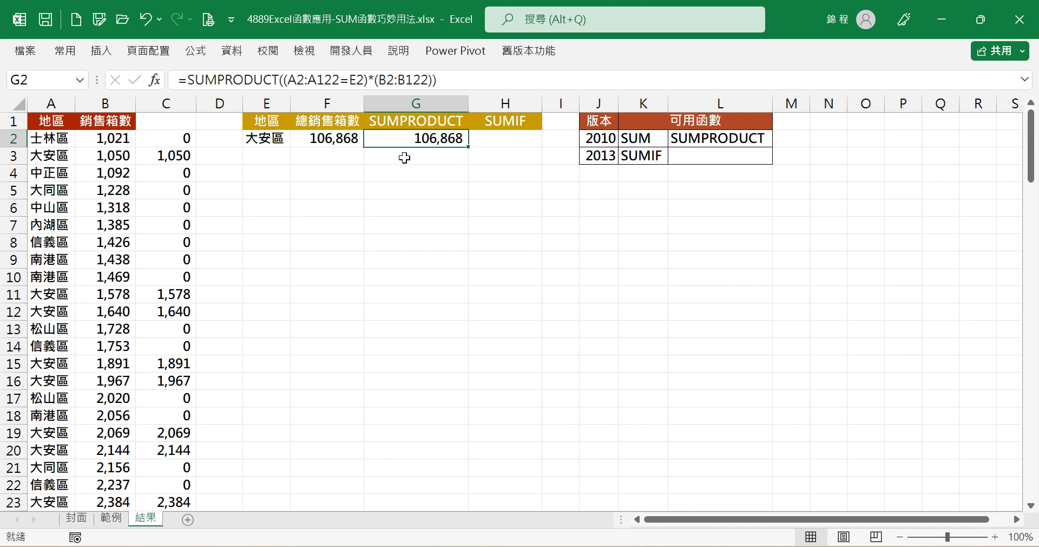
# Enter the formula =SUMIF(A2:A122,E2,B2:B122) in H2 to total the same region's boxes sold.
pyautogui.click(512, 142)
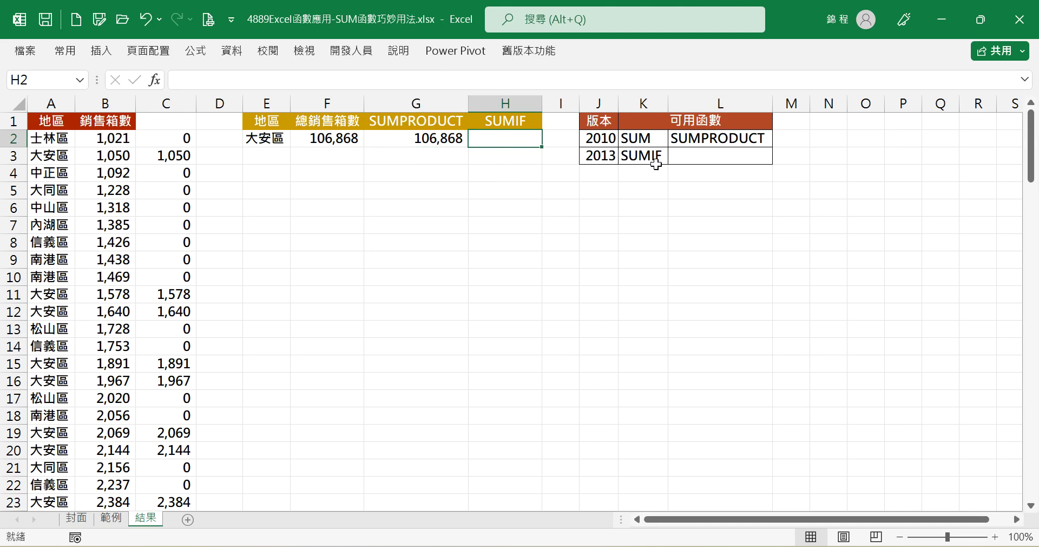
pyautogui.write('=')
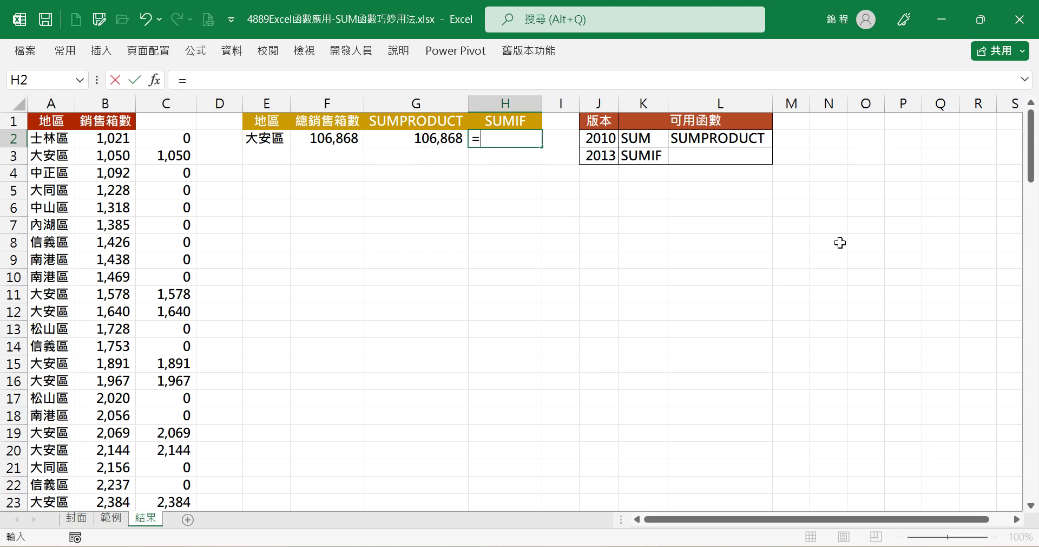
pyautogui.write('SUMIF(')
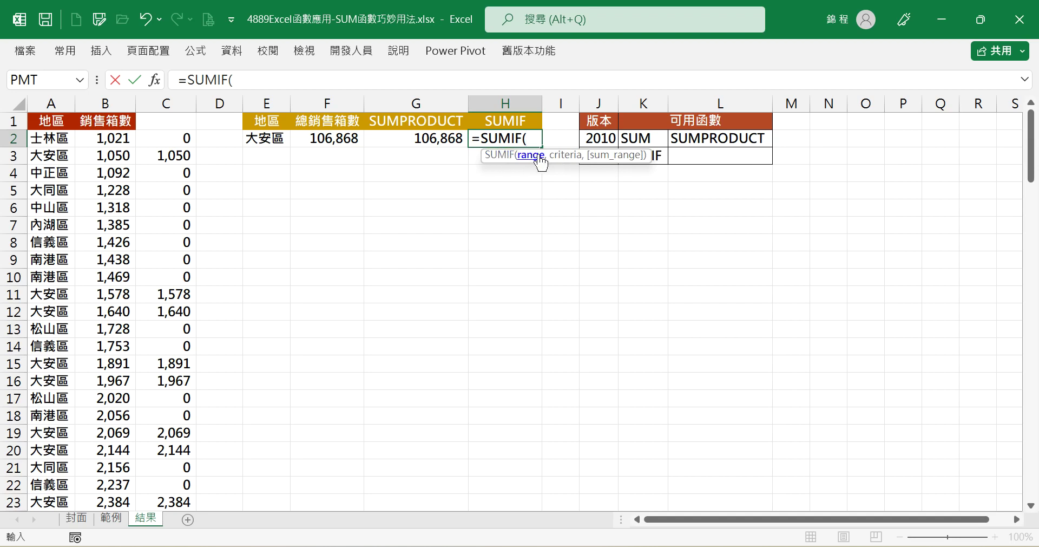
pyautogui.write('A2:A12')
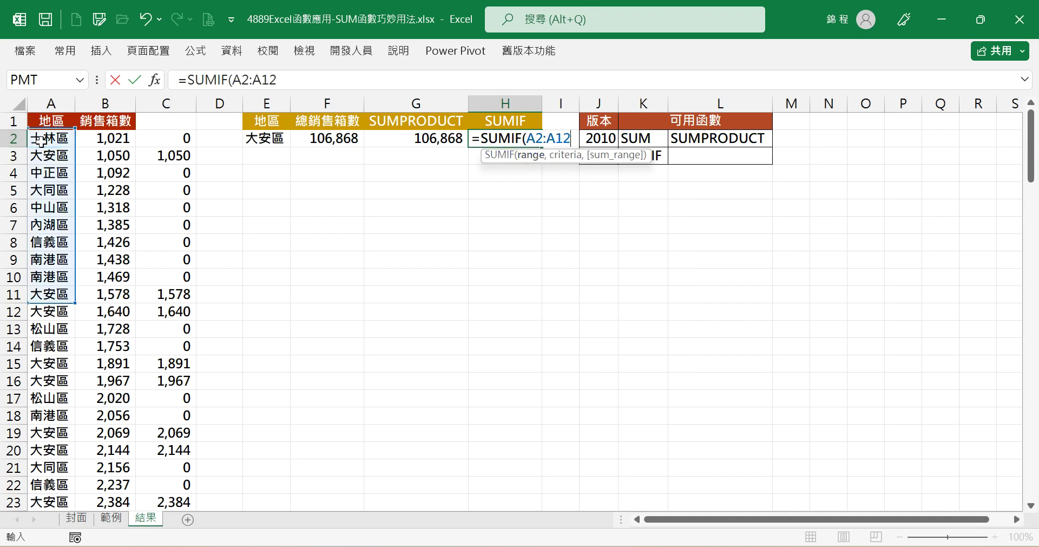
pyautogui.write('2,')
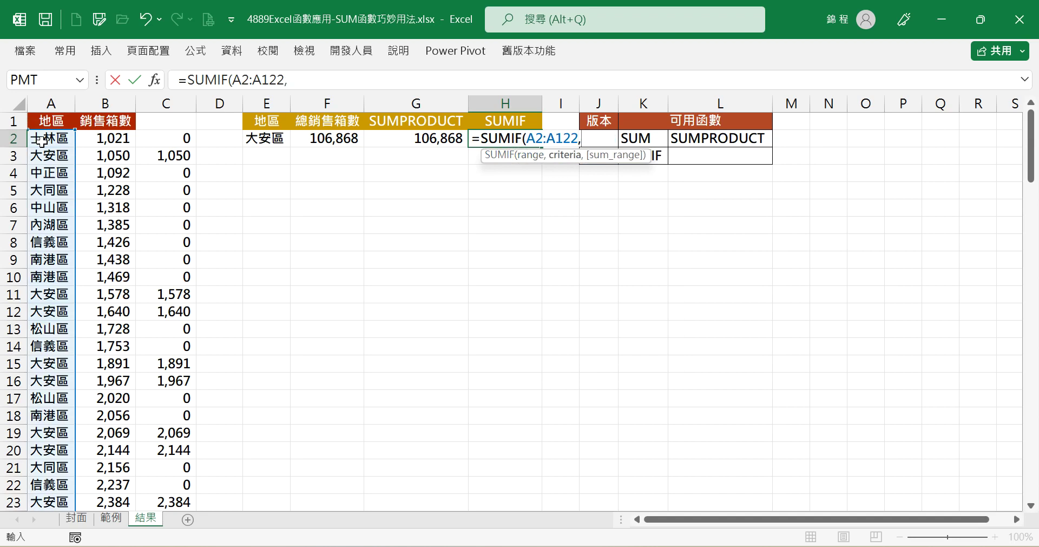
pyautogui.click(264, 135)
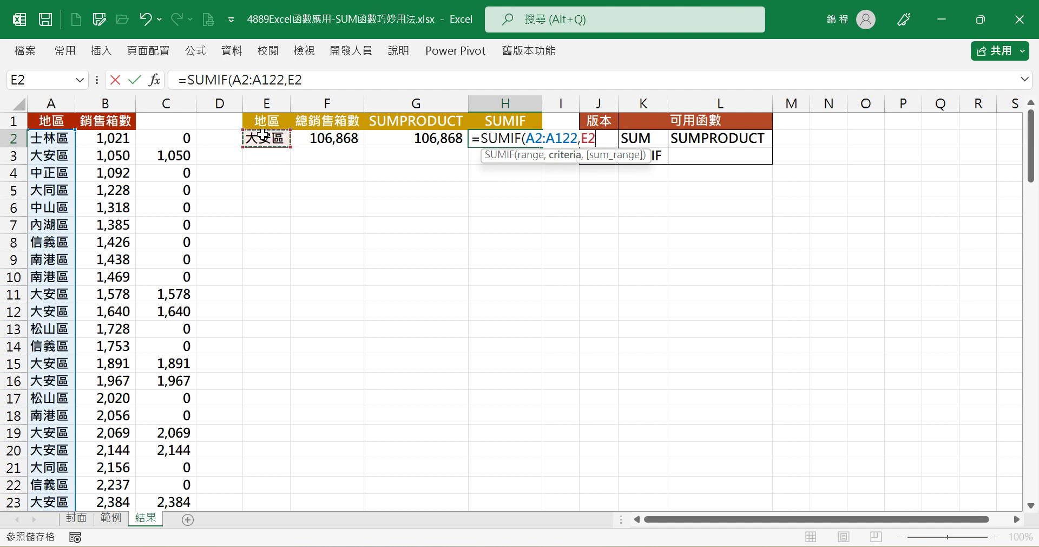
pyautogui.write(',')
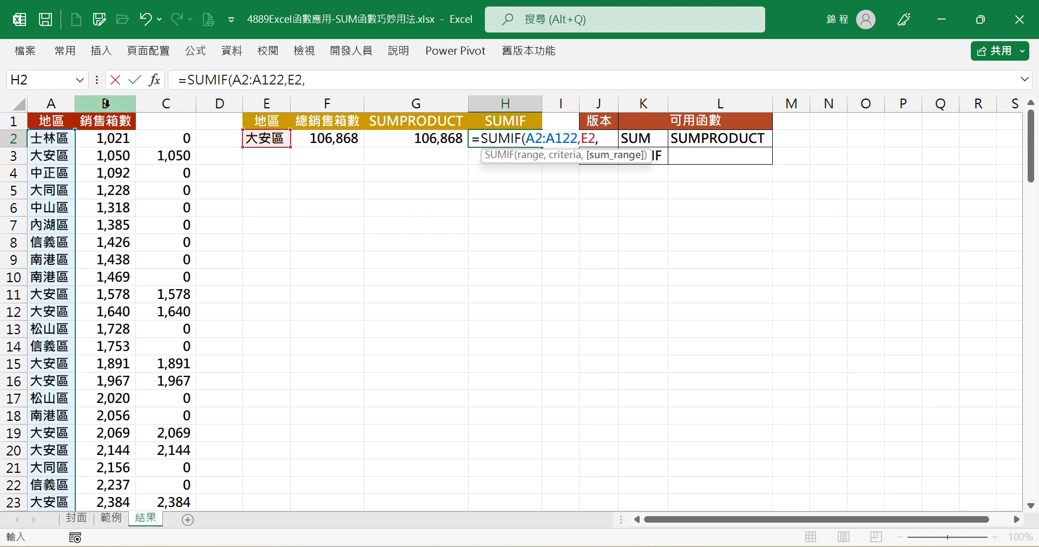
pyautogui.write('B2')
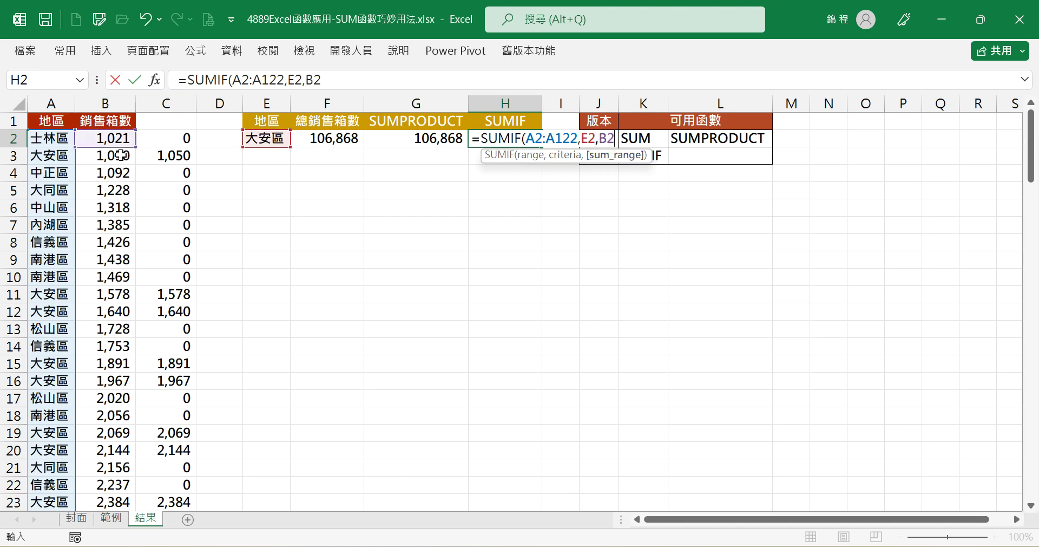
pyautogui.write(':B122)')
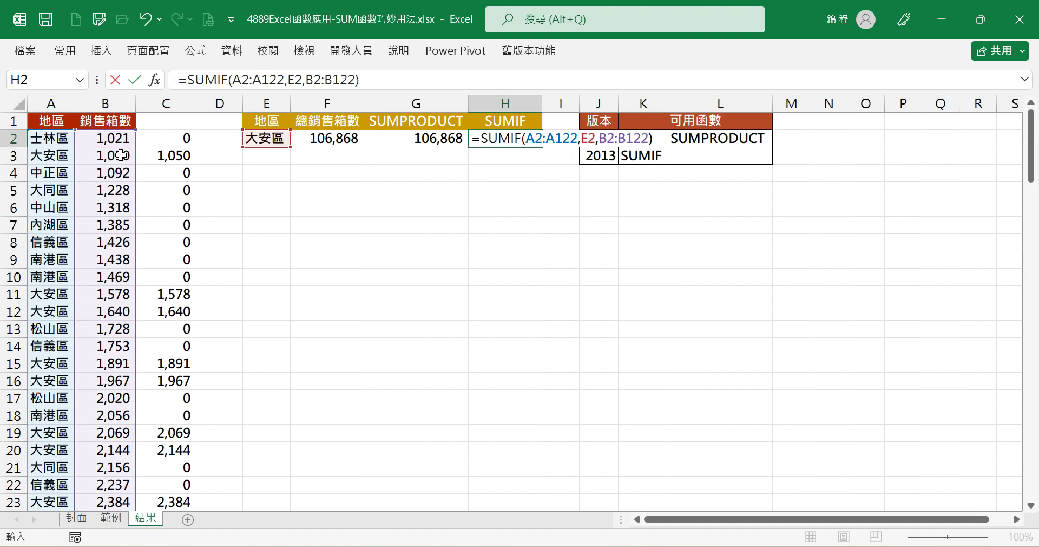
pyautogui.press('Tab')
pyautogui.press('Left')
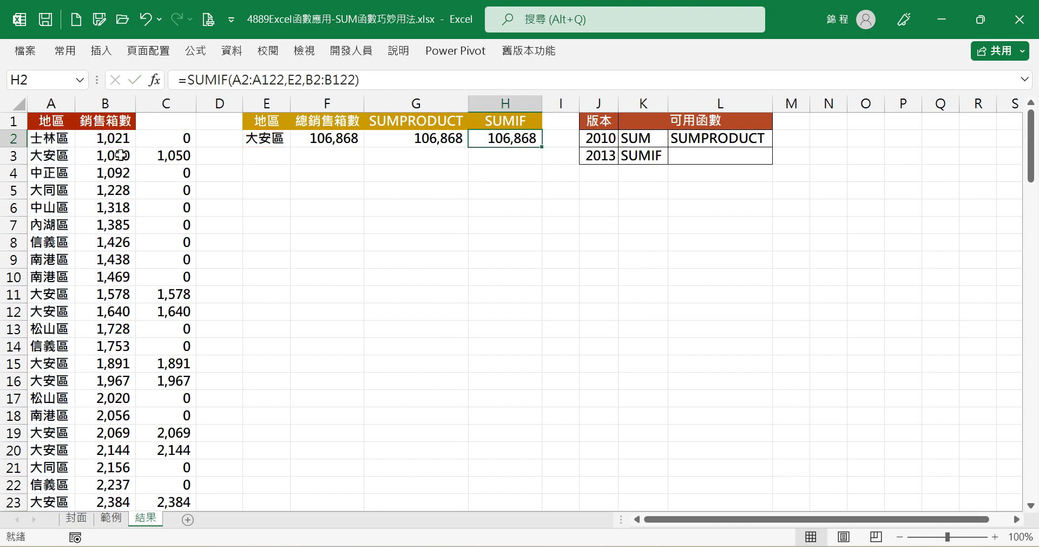